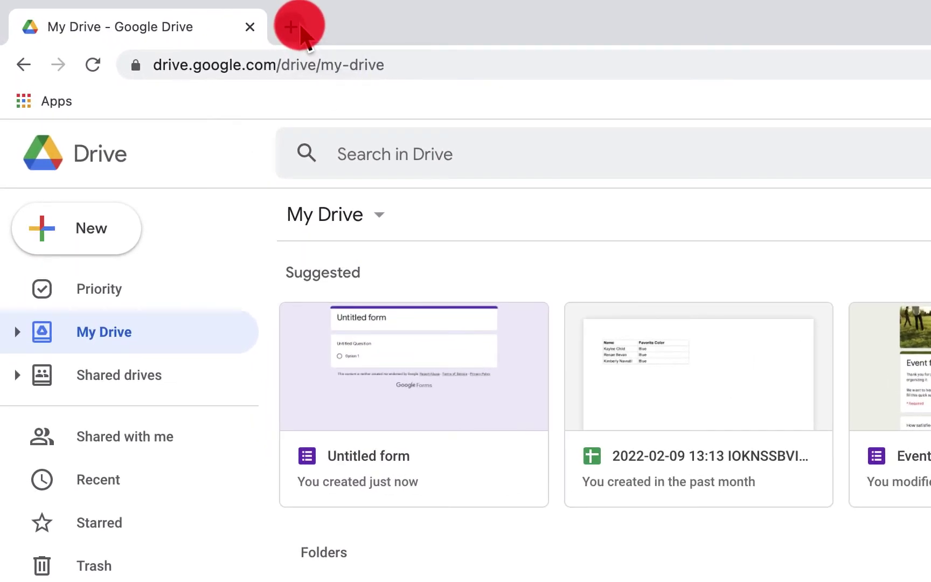
- Open a second Chrome tab and load drive.google.com to show My Drive
{"action": "left_click", "coordinate": [299, 27]}
{"action": "type", "text": "dr"}
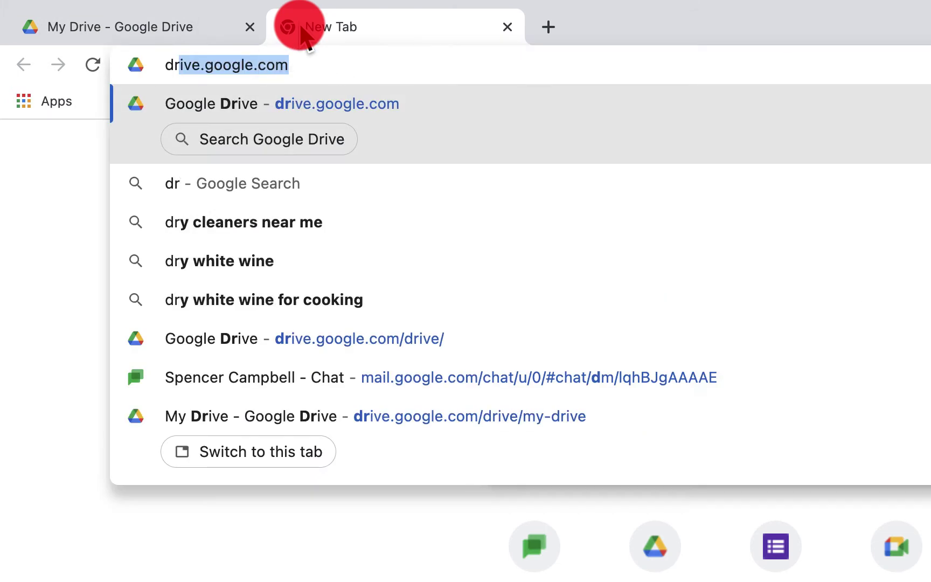
{"action": "type", "text": "ive"}
{"action": "key", "text": "Return"}
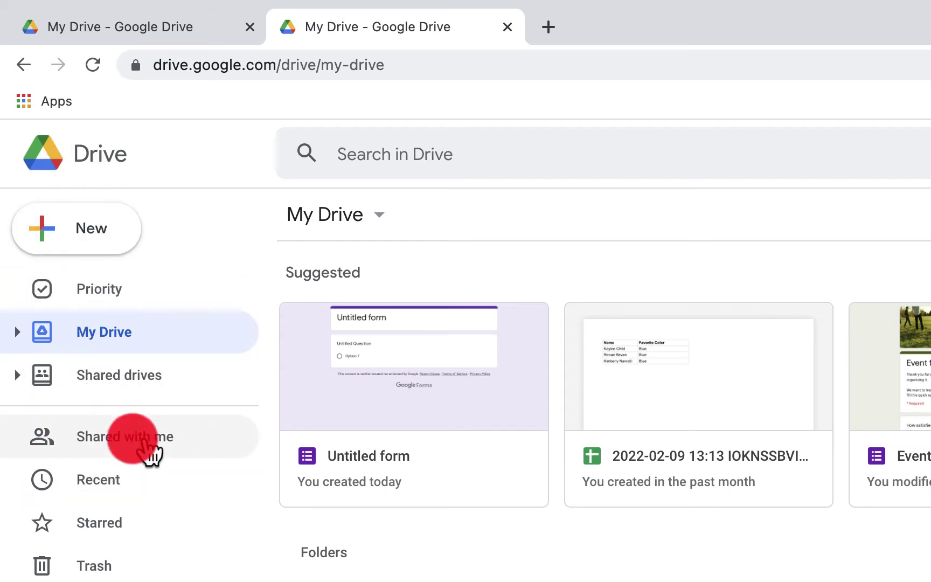
- Use Drive's New menu to start a Google Form from a template
{"action": "left_click", "coordinate": [89, 237]}
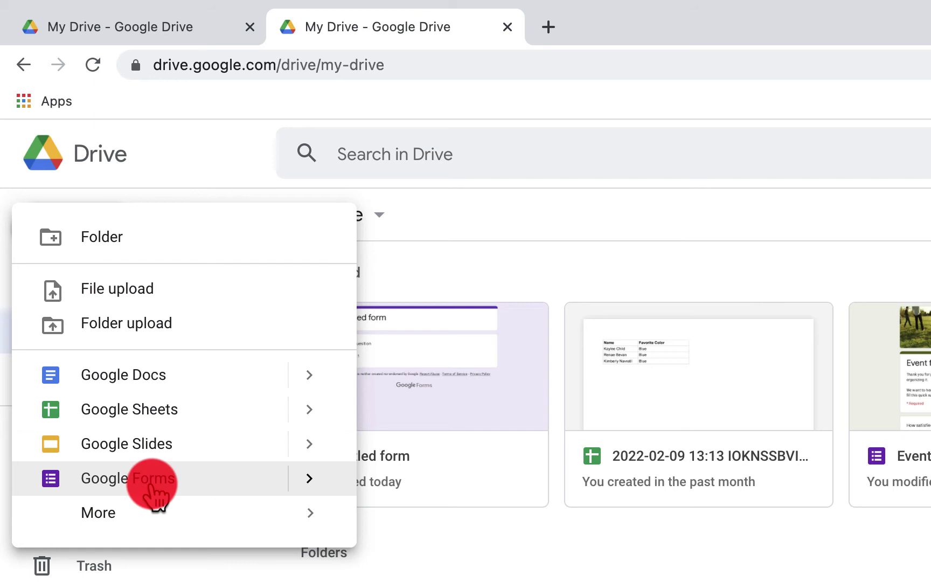
{"action": "mouse_move", "coordinate": [310, 485]}
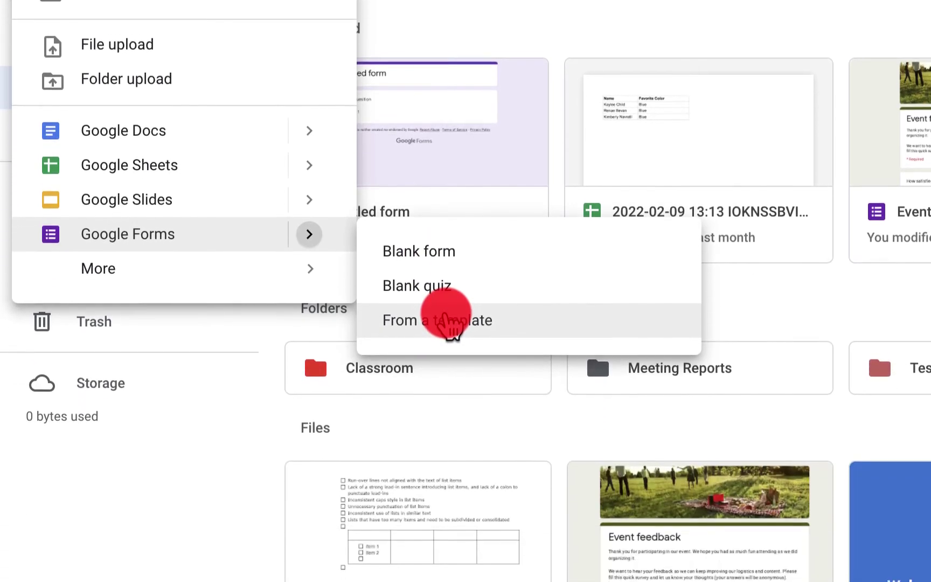
{"action": "left_click", "coordinate": [447, 305]}
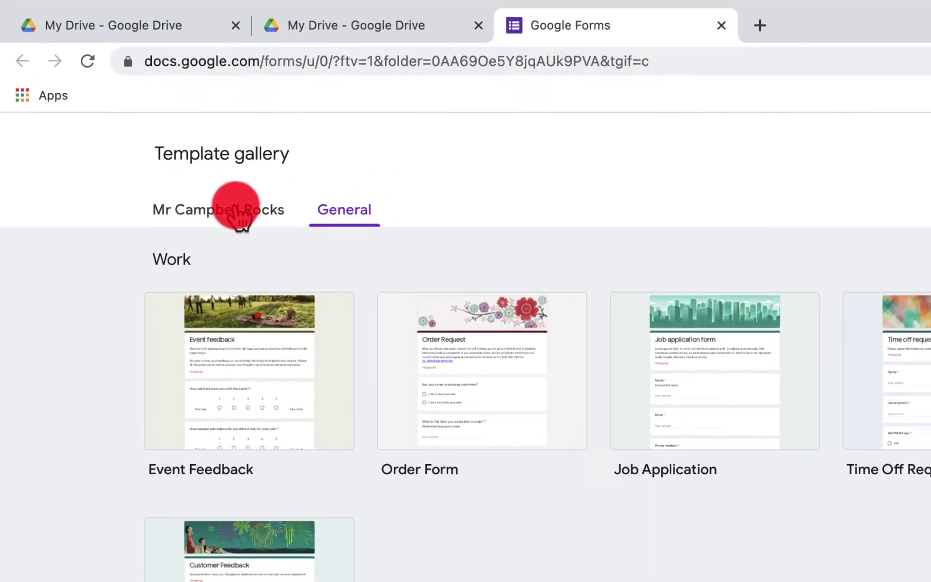
- Switch the template gallery to General and scroll down to the Education row with Exit Ticket
{"action": "left_click", "coordinate": [235, 211]}
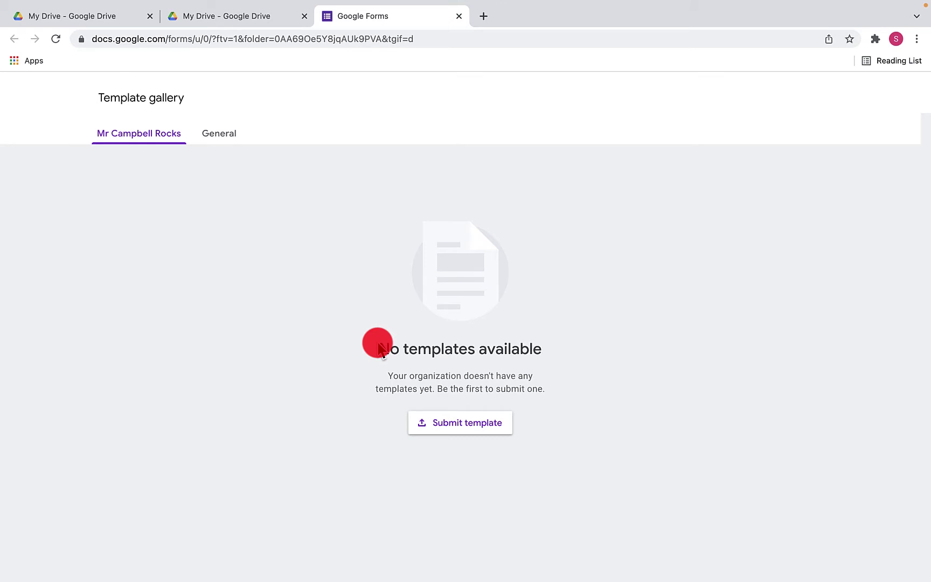
{"action": "left_click", "coordinate": [230, 135]}
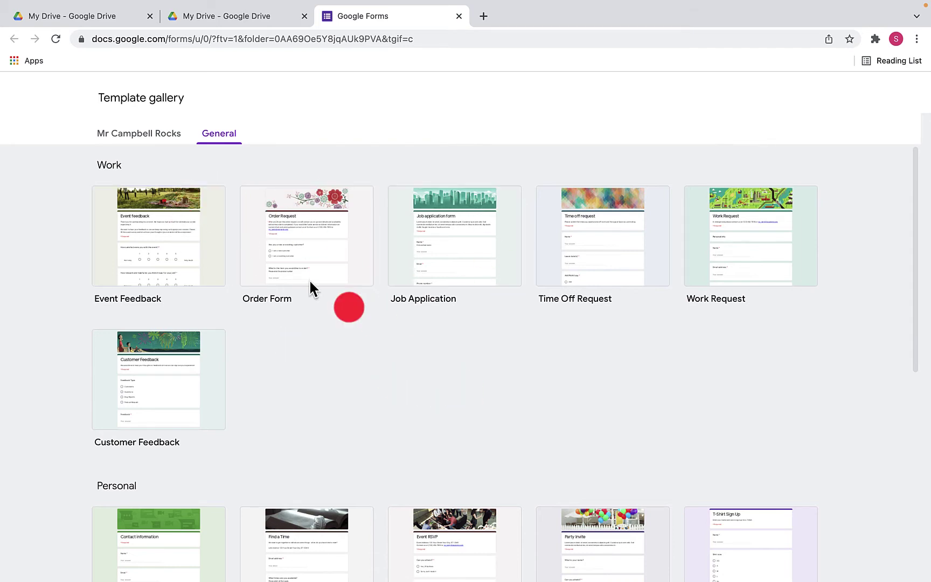
{"action": "scroll", "coordinate": [173, 465], "scroll_direction": "down", "scroll_amount": 3}
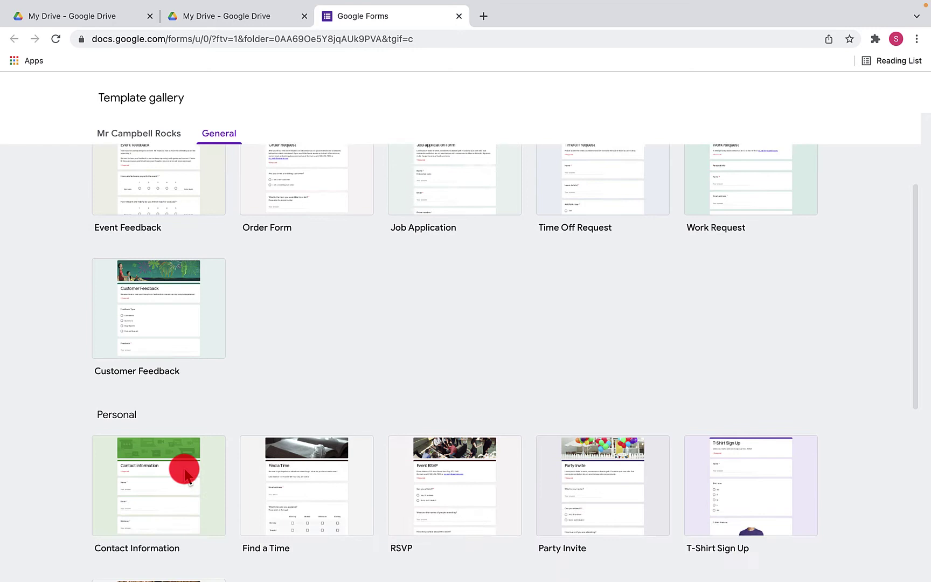
{"action": "scroll", "coordinate": [110, 313], "scroll_direction": "down", "scroll_amount": 2}
{"action": "scroll", "coordinate": [112, 314], "scroll_direction": "down", "scroll_amount": 2}
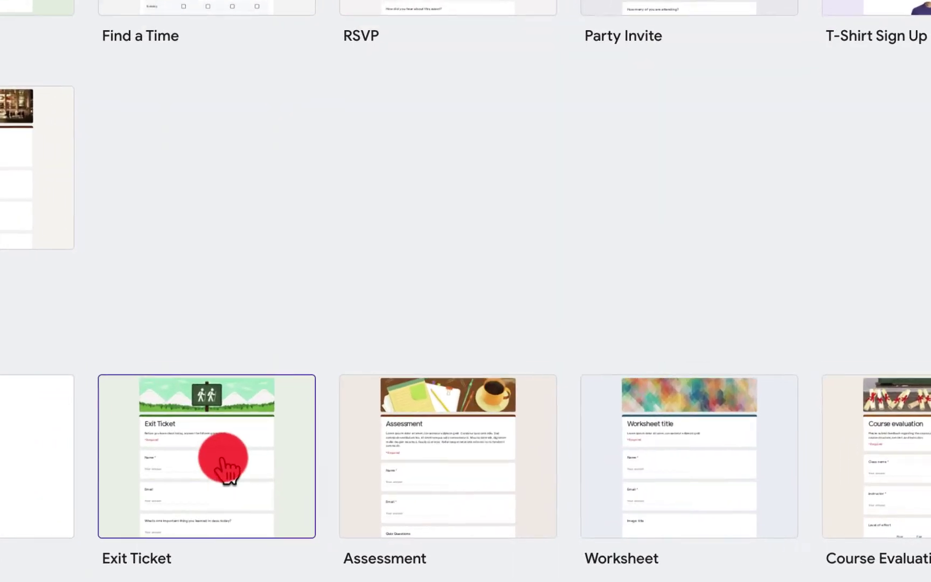
- Create a form from the Exit Ticket template and look over its Name, Email and reflection questions
{"action": "left_click", "coordinate": [222, 460]}
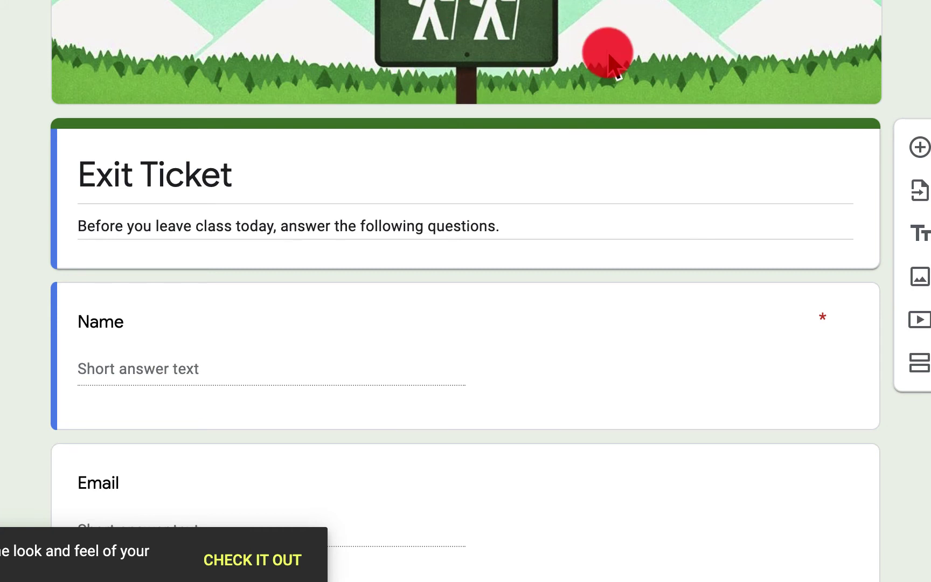
{"action": "scroll", "coordinate": [742, 166], "scroll_direction": "down", "scroll_amount": 6}
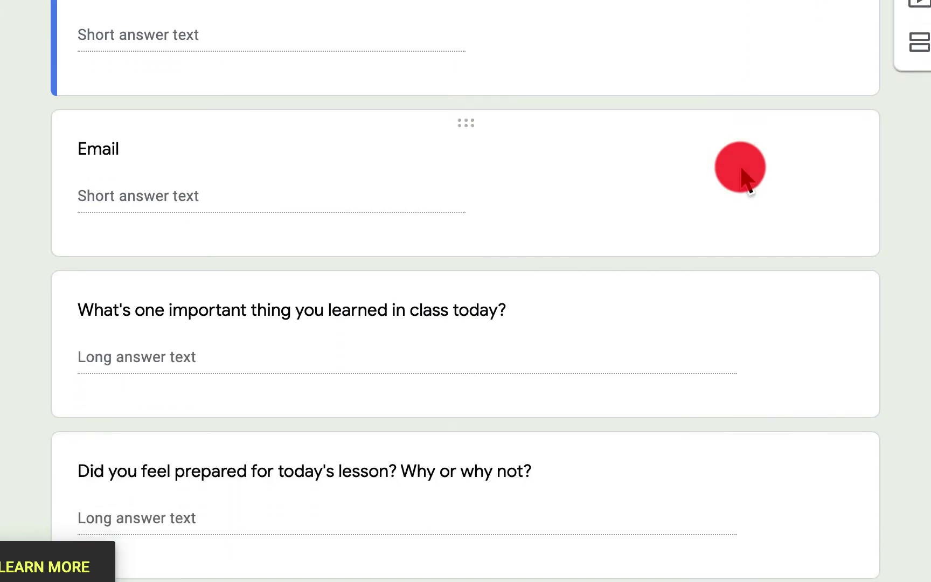
{"action": "scroll", "coordinate": [742, 166], "scroll_direction": "up", "scroll_amount": 6}
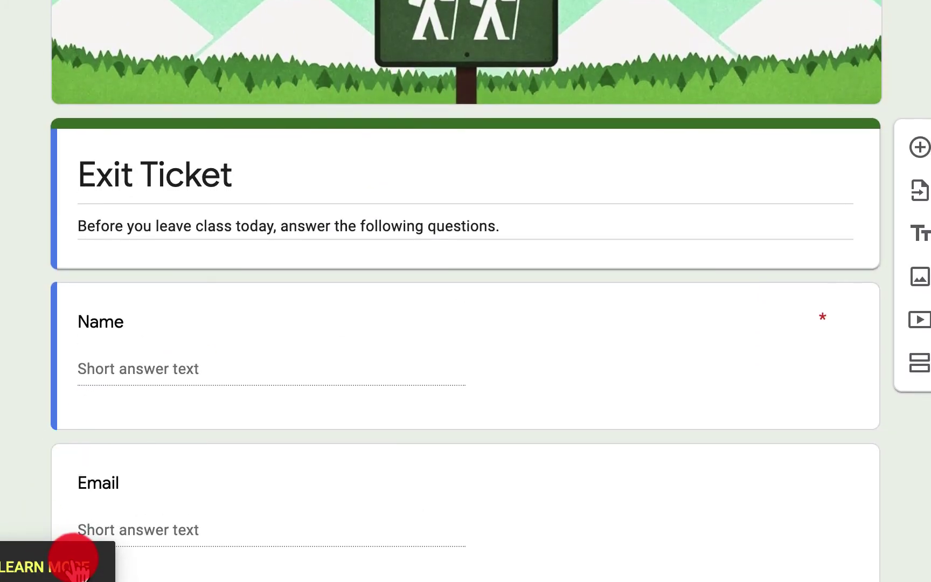
{"action": "scroll", "coordinate": [592, 345], "scroll_direction": "down", "scroll_amount": 1}
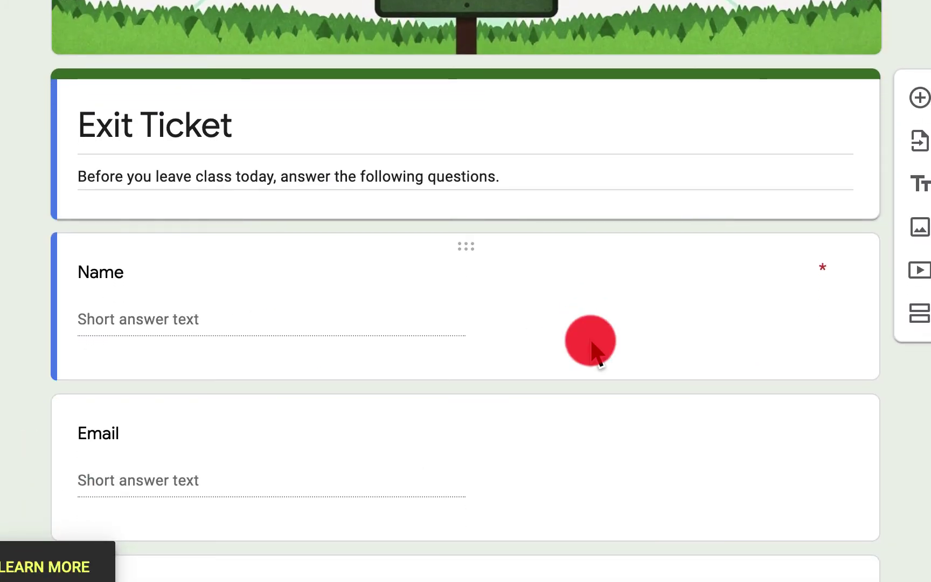
{"action": "scroll", "coordinate": [616, 167], "scroll_direction": "up", "scroll_amount": 1}
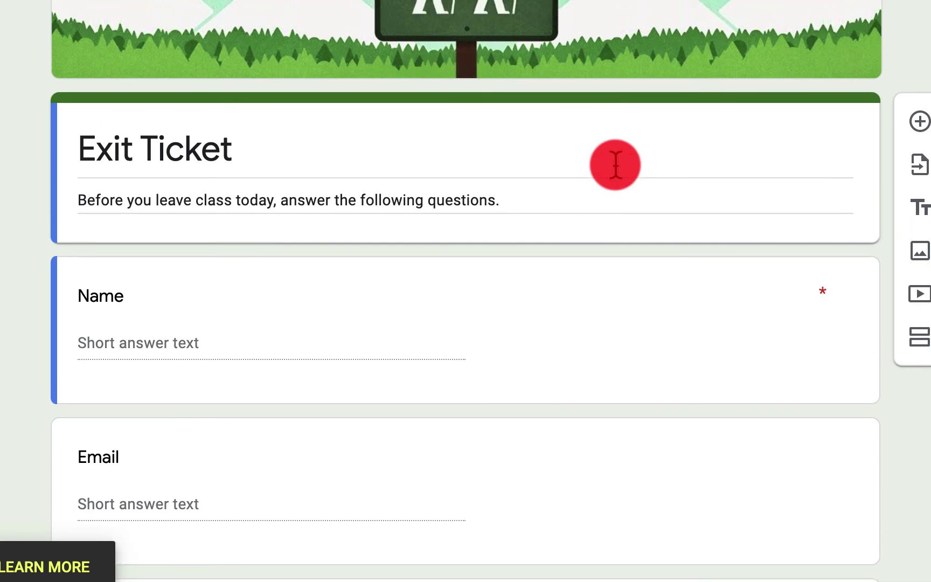
{"action": "scroll", "coordinate": [616, 165], "scroll_direction": "down", "scroll_amount": 4}
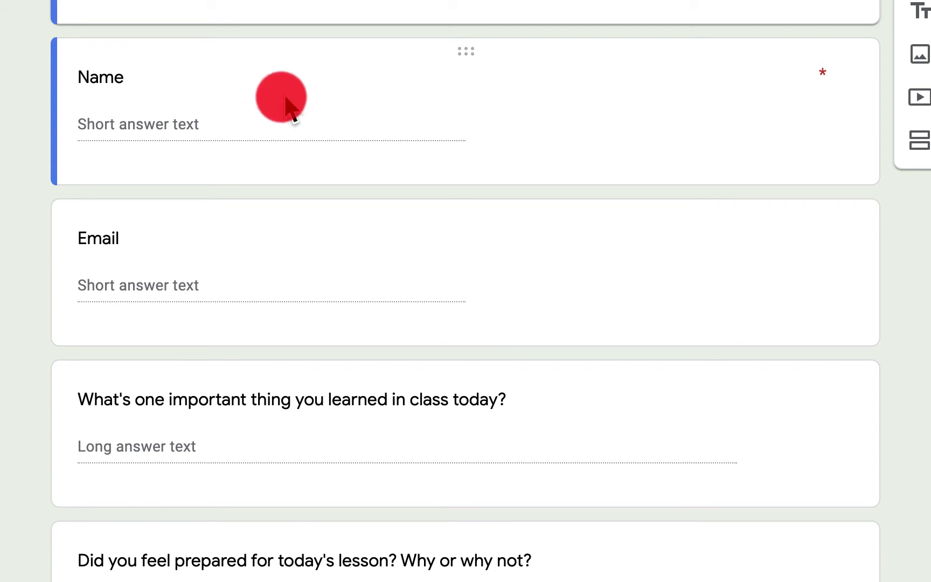
{"action": "scroll", "coordinate": [295, 113], "scroll_direction": "down", "scroll_amount": 3}
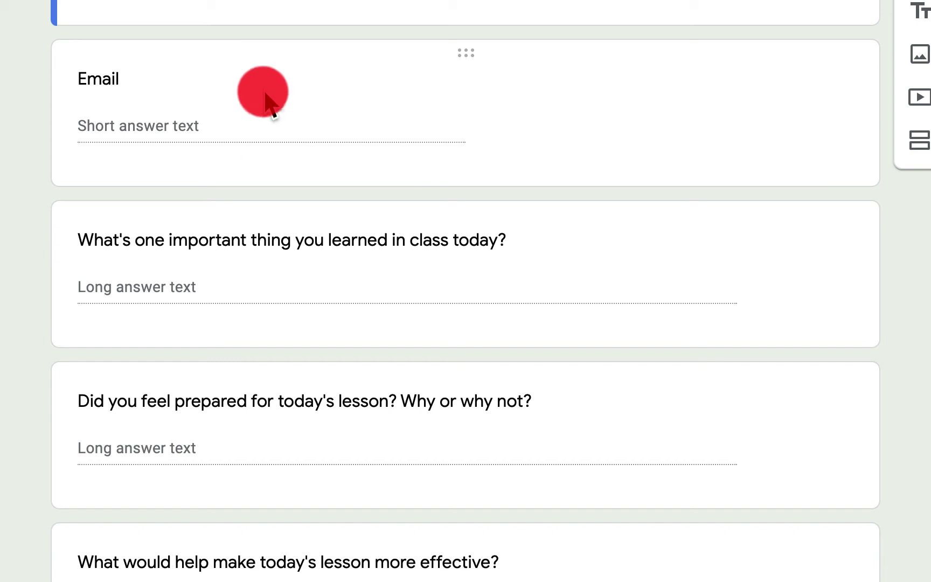
{"action": "scroll", "coordinate": [515, 282], "scroll_direction": "down", "scroll_amount": 3}
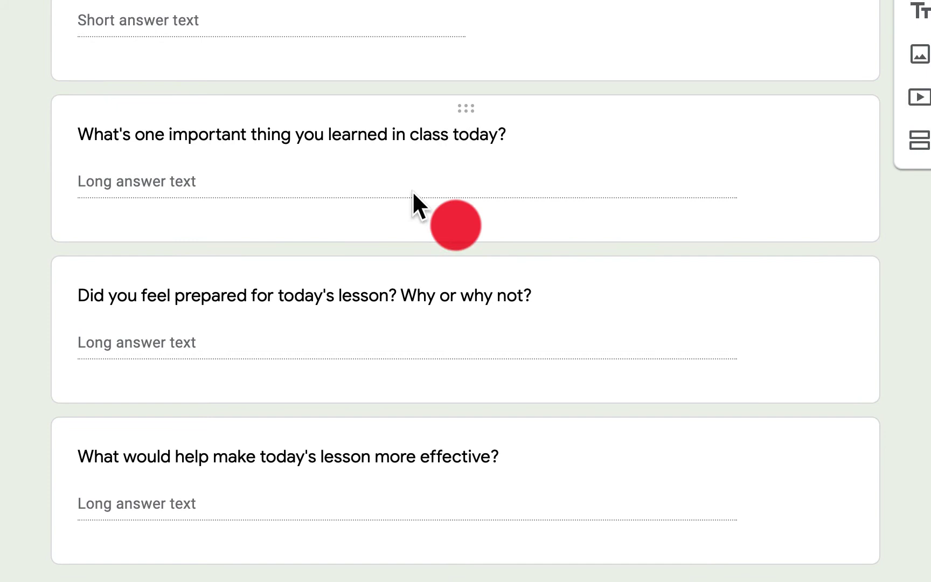
{"action": "scroll", "coordinate": [345, 216], "scroll_direction": "down", "scroll_amount": 1}
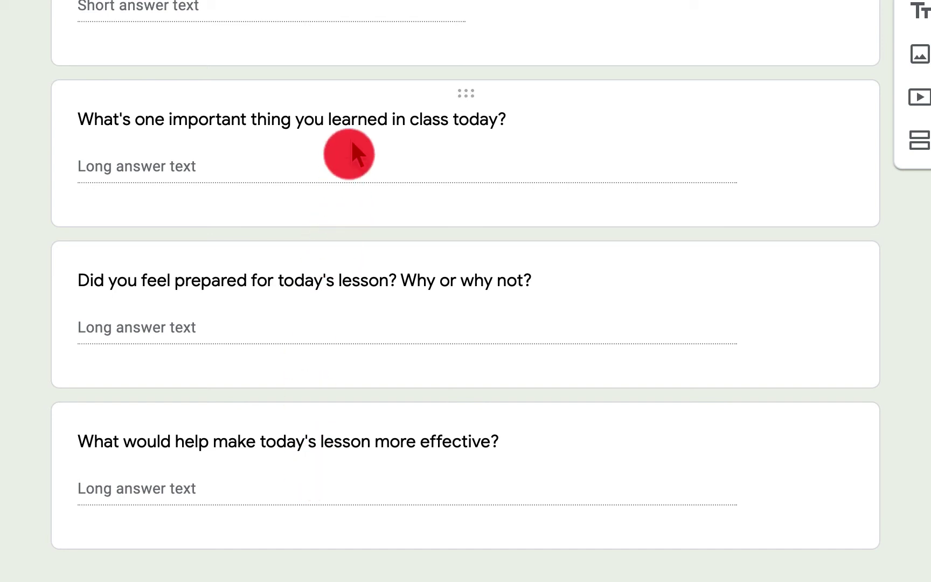
{"action": "scroll", "coordinate": [359, 208], "scroll_direction": "up", "scroll_amount": 5}
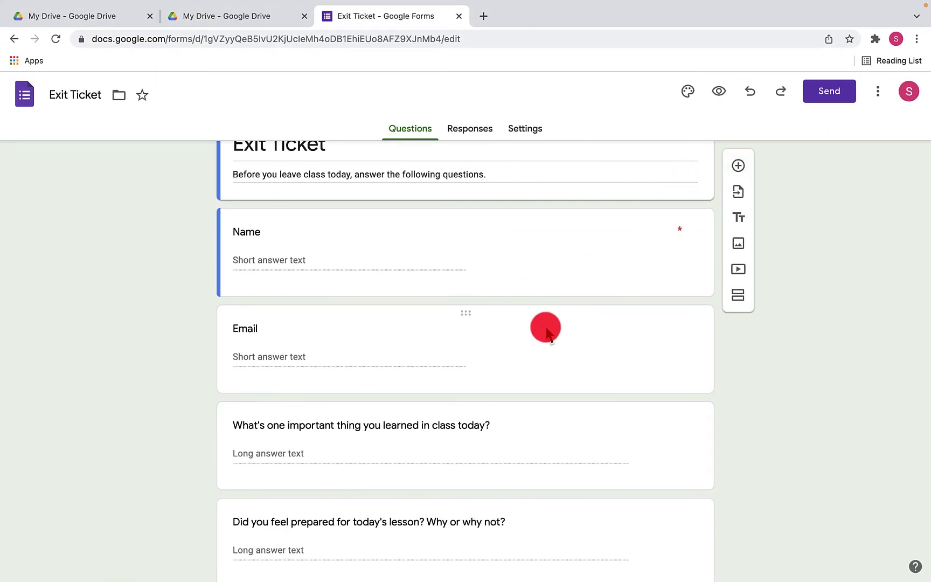
- Mark Email, learned-in-class, Did you feel prepared, and What would help questions as required
{"action": "left_click", "coordinate": [668, 371]}
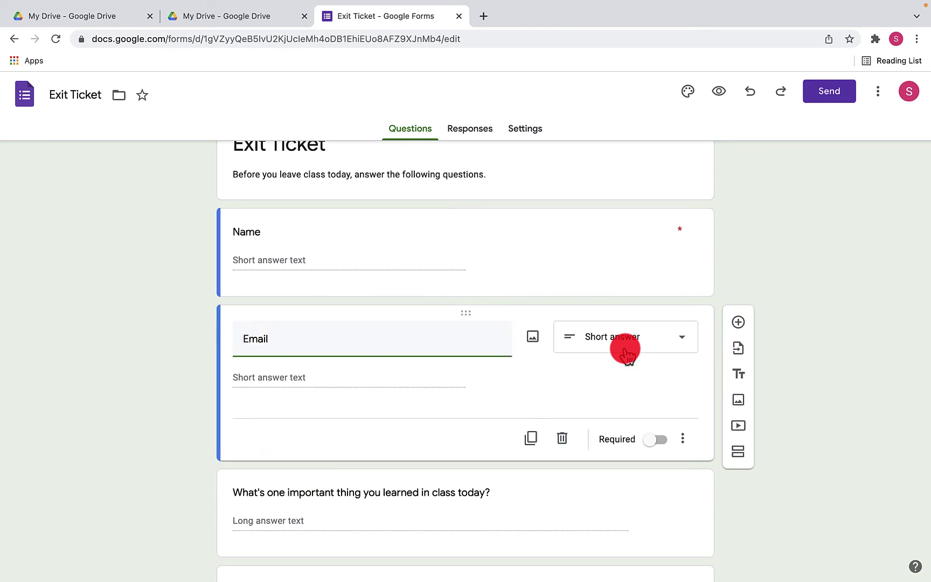
{"action": "left_click", "coordinate": [655, 444]}
{"action": "scroll", "coordinate": [655, 444], "scroll_direction": "down", "scroll_amount": 4}
{"action": "left_click", "coordinate": [660, 329]}
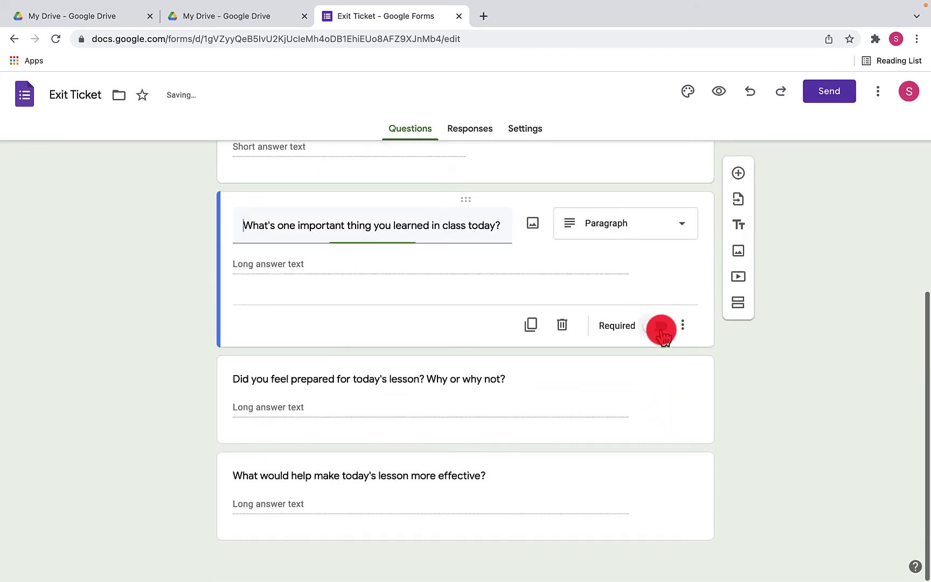
{"action": "left_click", "coordinate": [654, 326]}
{"action": "left_click", "coordinate": [658, 424]}
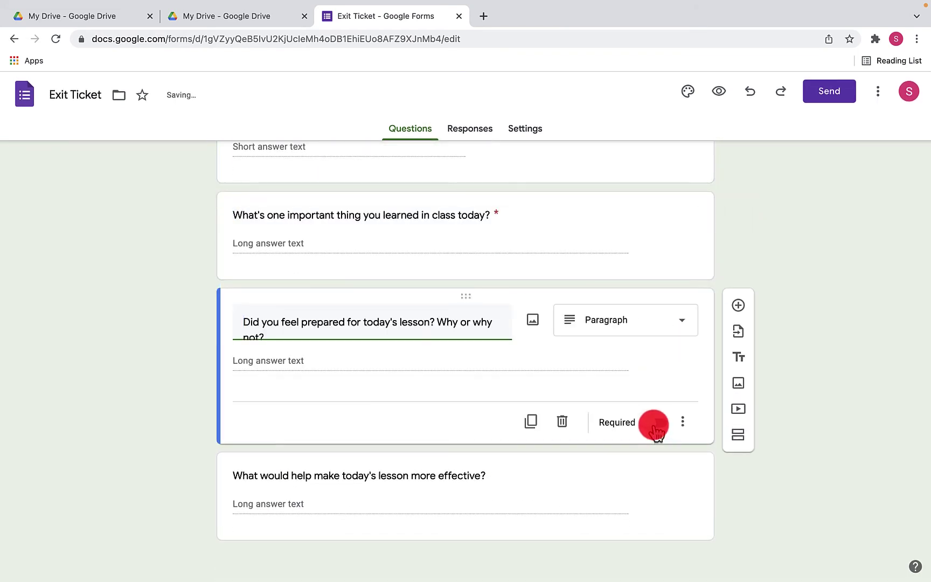
{"action": "left_click", "coordinate": [655, 426]}
{"action": "left_click", "coordinate": [661, 528]}
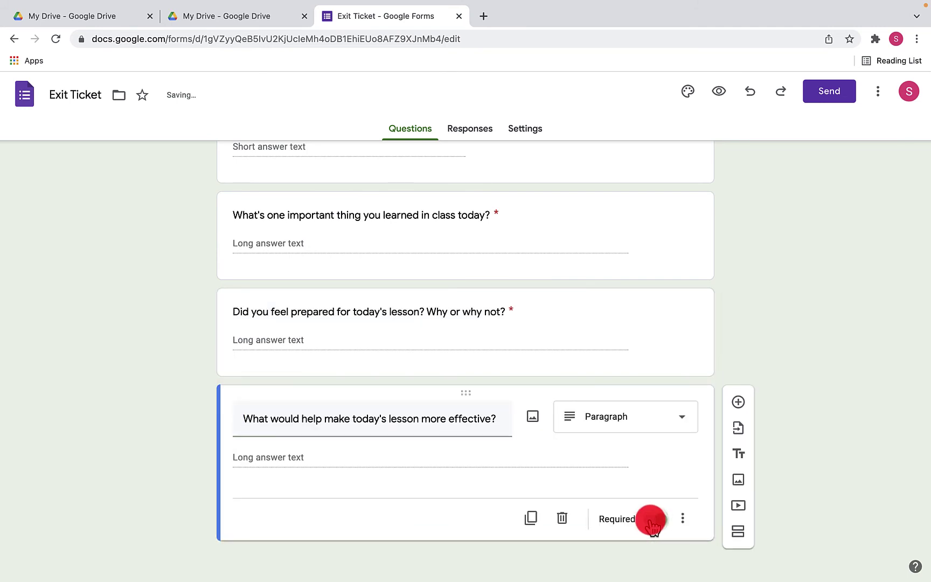
{"action": "left_click", "coordinate": [652, 520]}
{"action": "scroll", "coordinate": [786, 507], "scroll_direction": "up", "scroll_amount": 4}
{"action": "scroll", "coordinate": [785, 505], "scroll_direction": "up", "scroll_amount": 2}
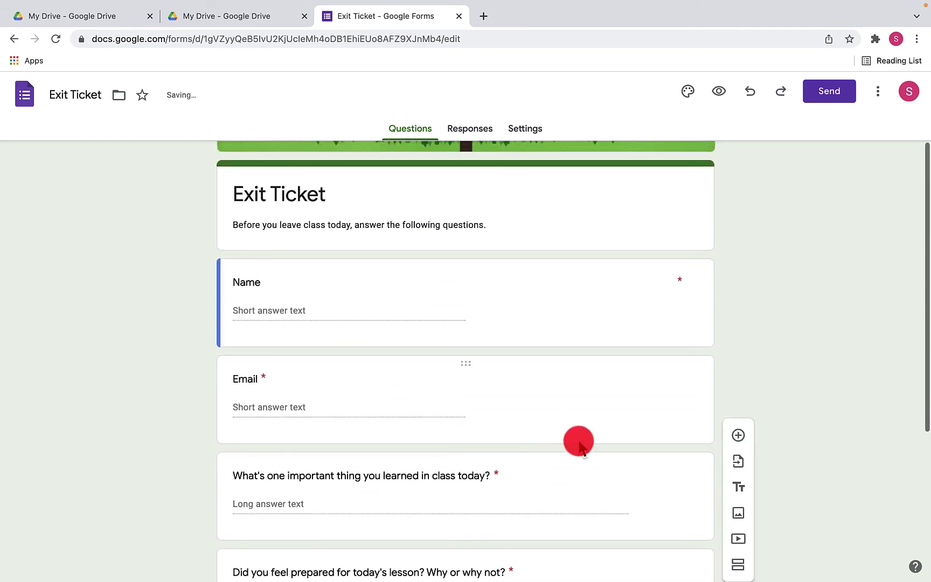
{"action": "scroll", "coordinate": [578, 441], "scroll_direction": "up", "scroll_amount": 3}
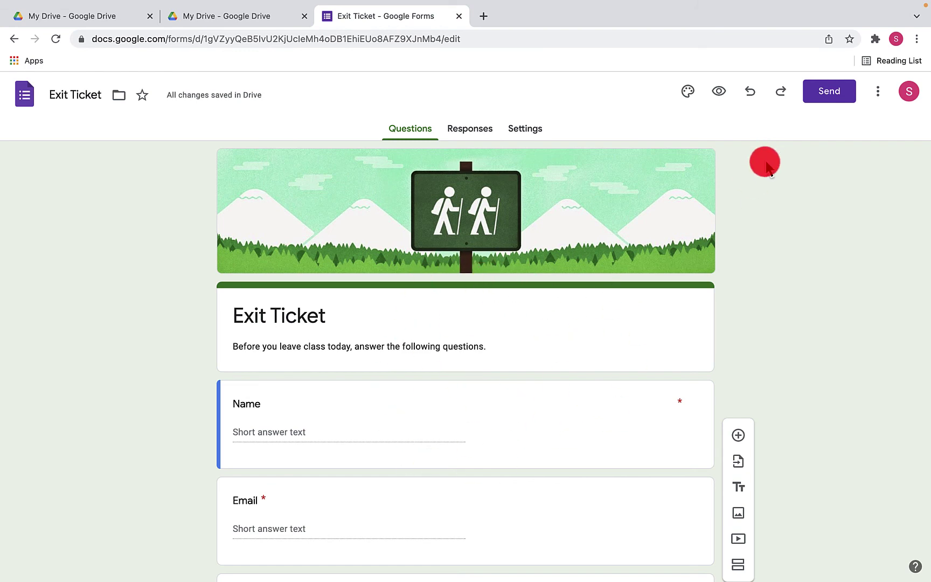
{"action": "left_click", "coordinate": [824, 96]}
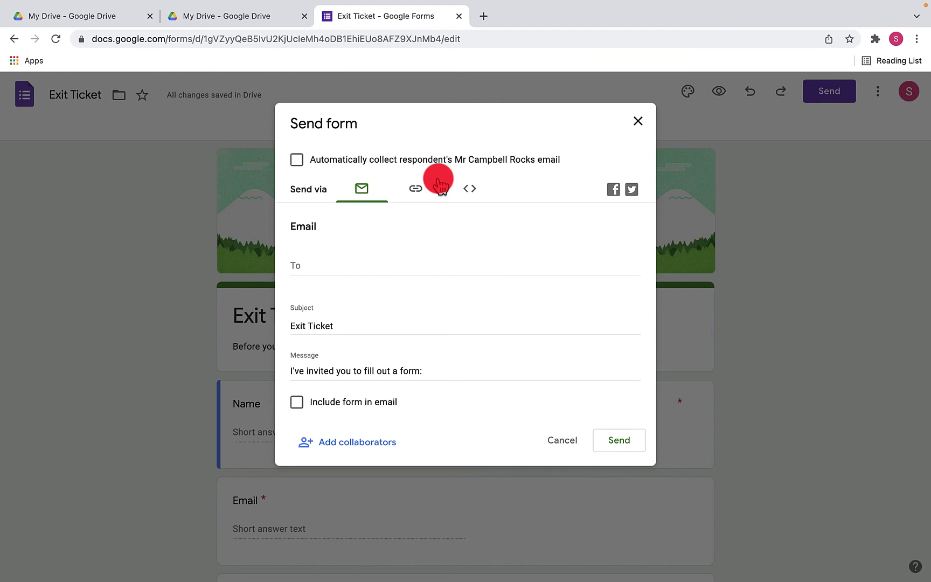
{"action": "left_click", "coordinate": [415, 189]}
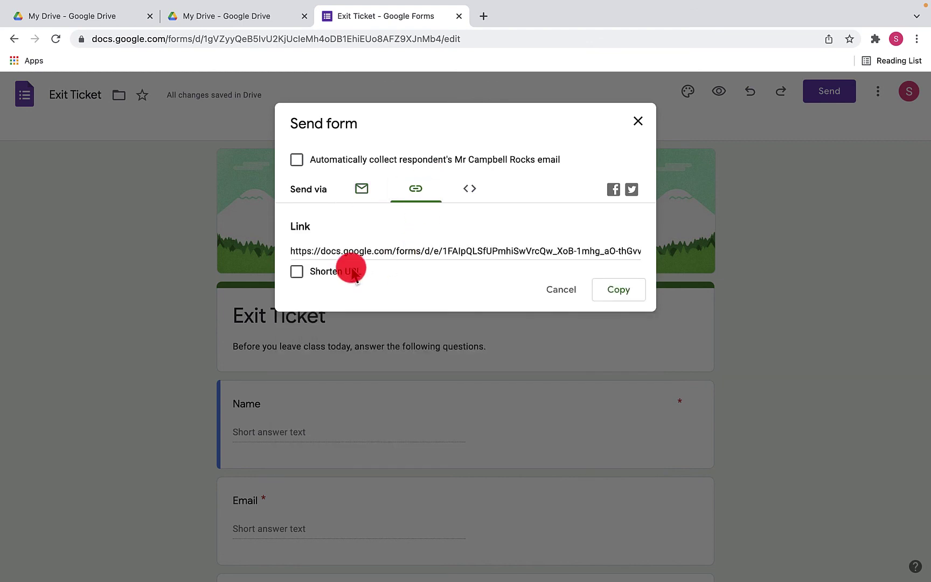
{"action": "left_click", "coordinate": [296, 271]}
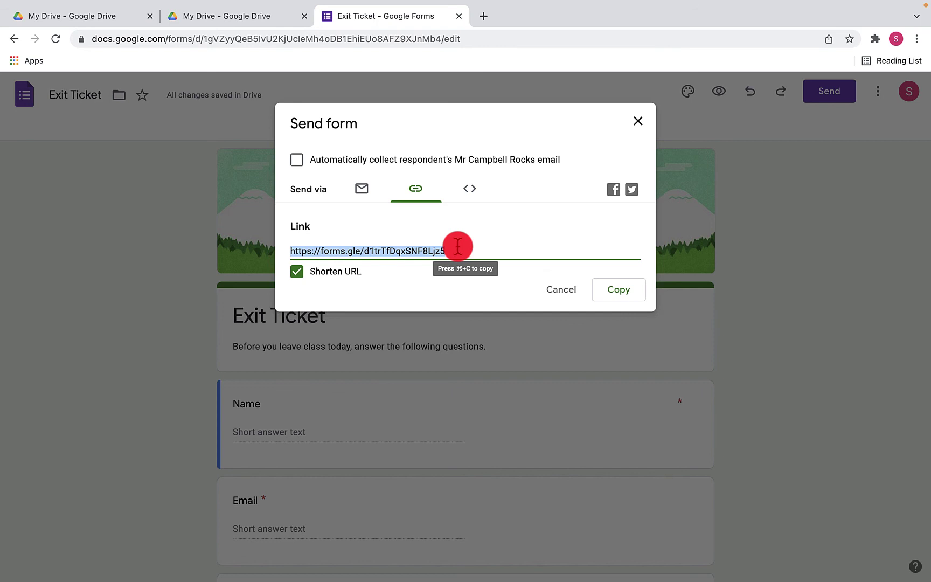
{"action": "left_click", "coordinate": [564, 291]}
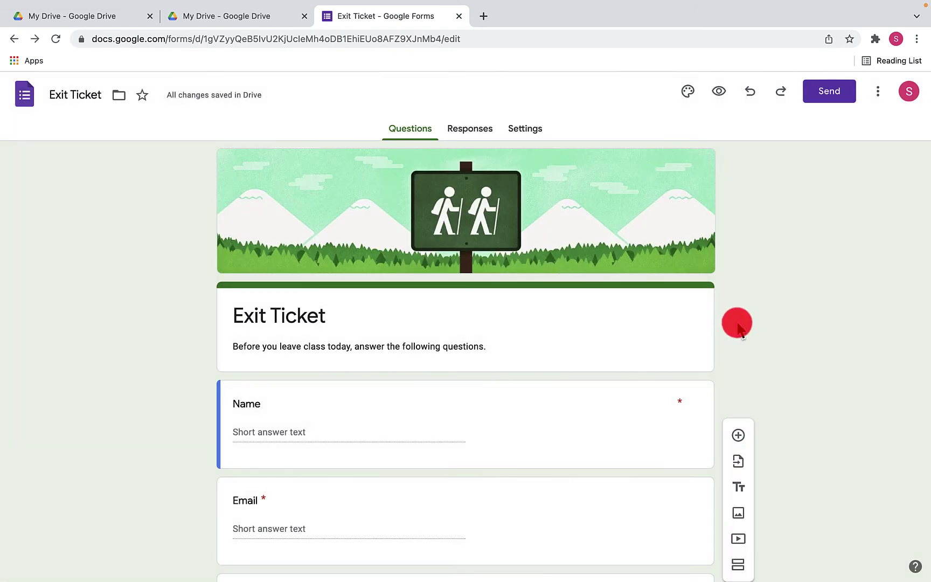
- Switch to the Exit Ticket's Responses view, showing 0 responses and still accepting
{"action": "left_click", "coordinate": [470, 129]}
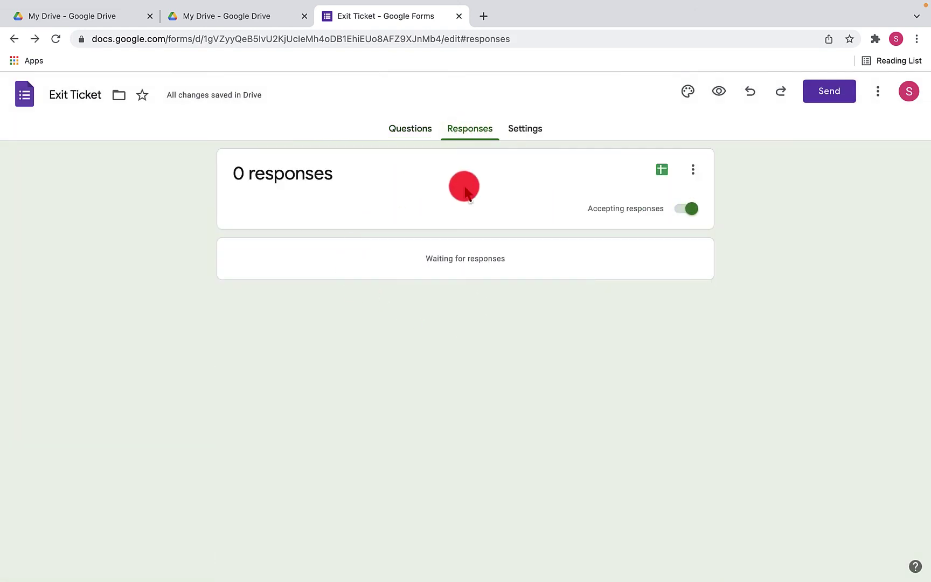